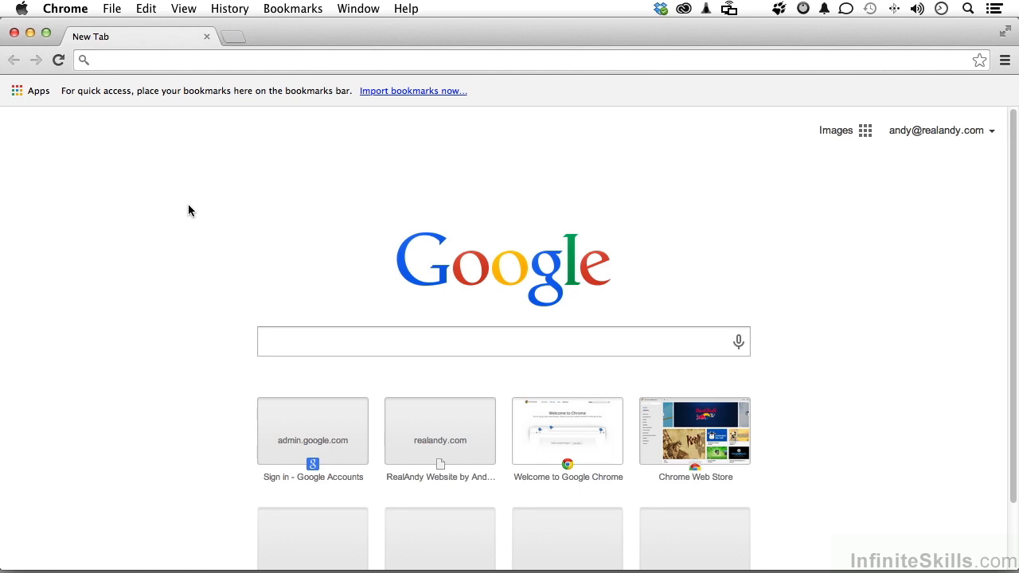
- Go to the admin.google.com sign-in page
{"action": "left_click", "coordinate": [181, 65]}
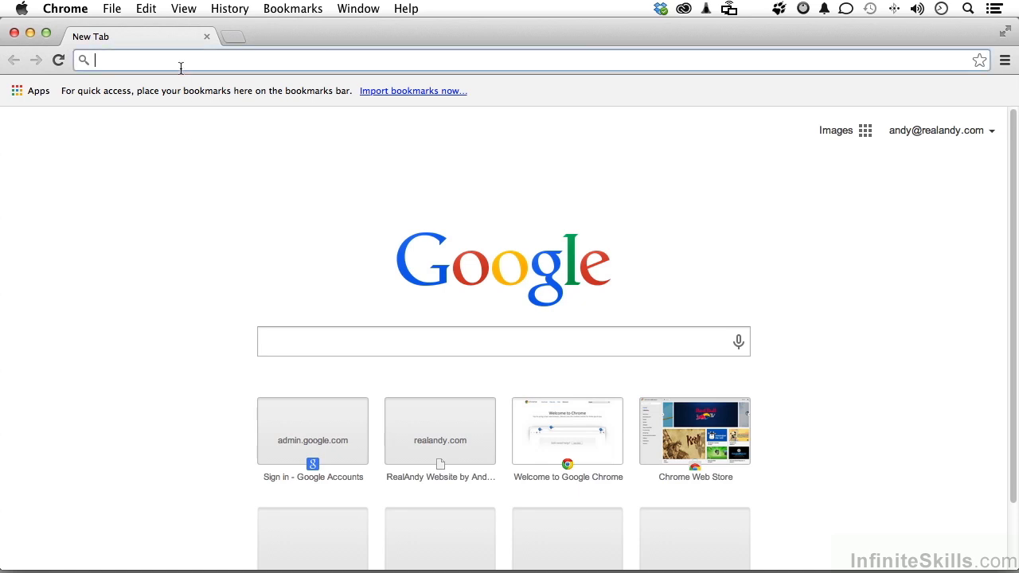
{"action": "type", "text": "admin.google.com"}
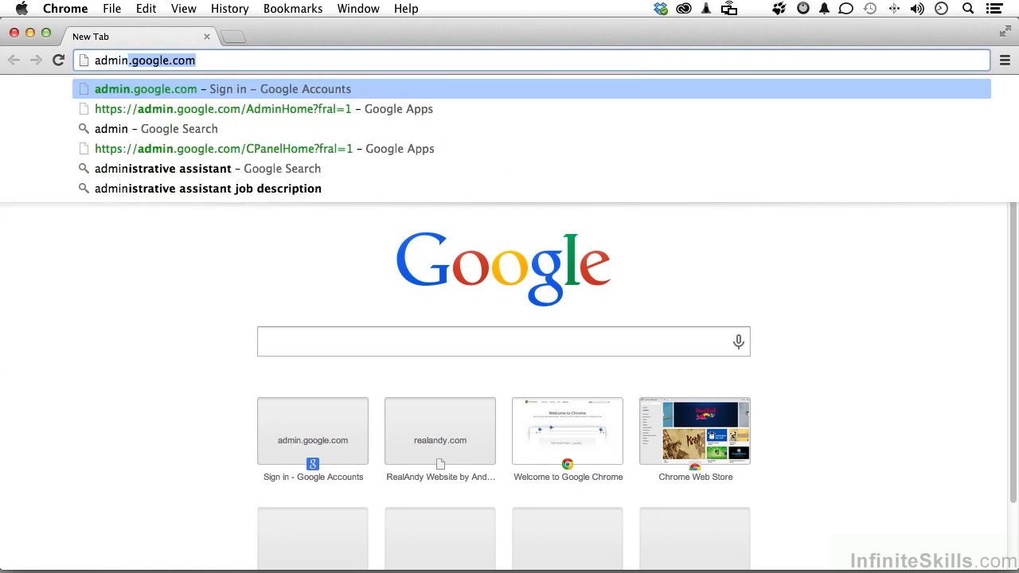
{"action": "key", "text": "Return"}
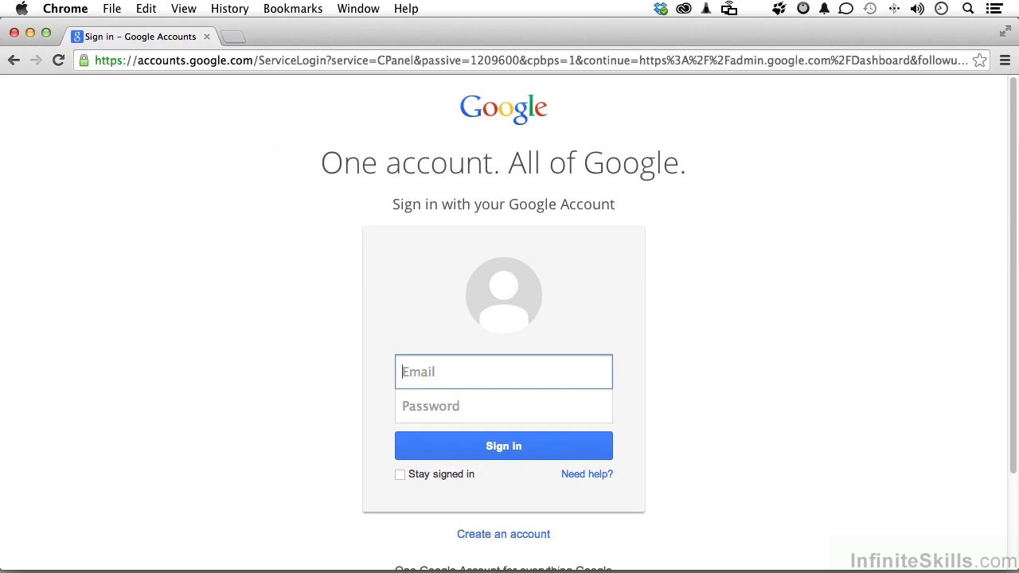
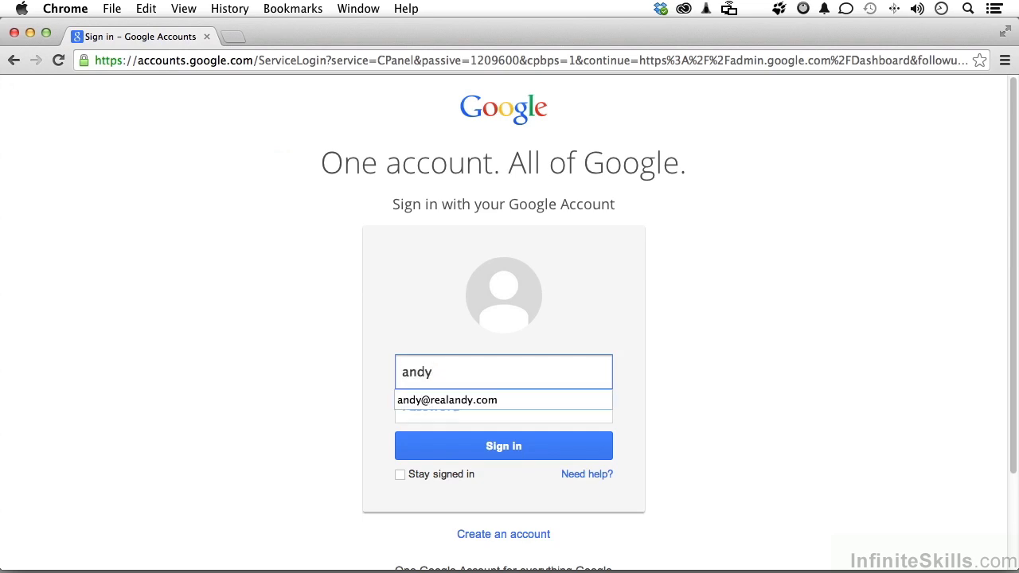
- Sign in with the realandy.com administrator's email and password
{"action": "key", "text": "Tab"}
{"action": "type", "text": "p"}
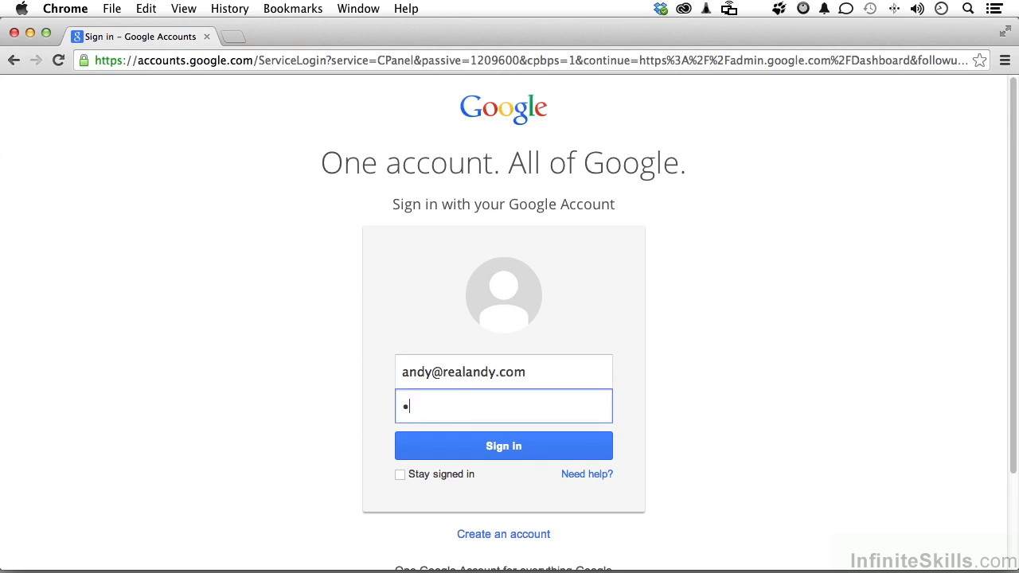
{"action": "type", "text": "************"}
{"action": "mouse_move", "coordinate": [438, 477]}
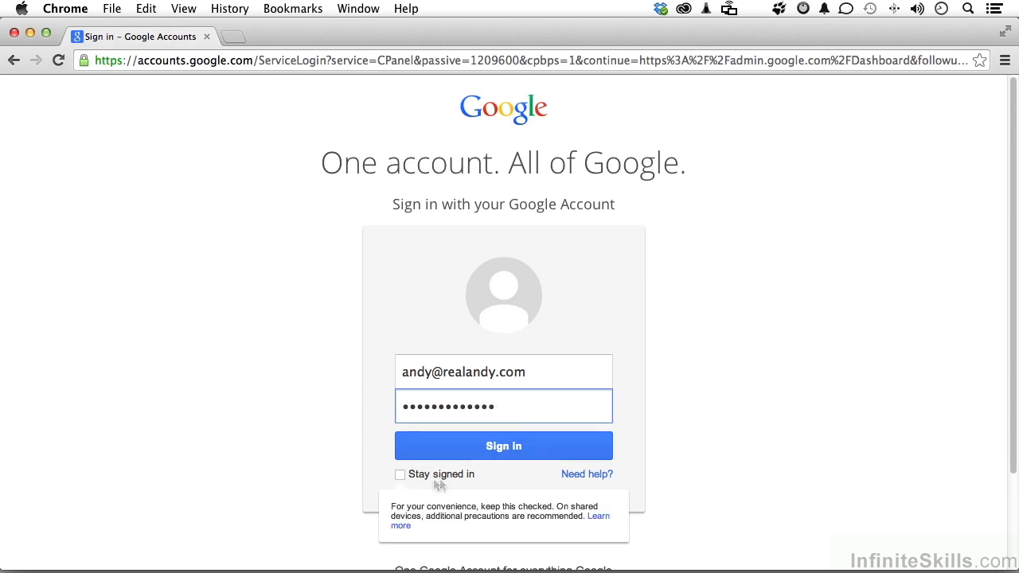
{"action": "left_click", "coordinate": [496, 446]}
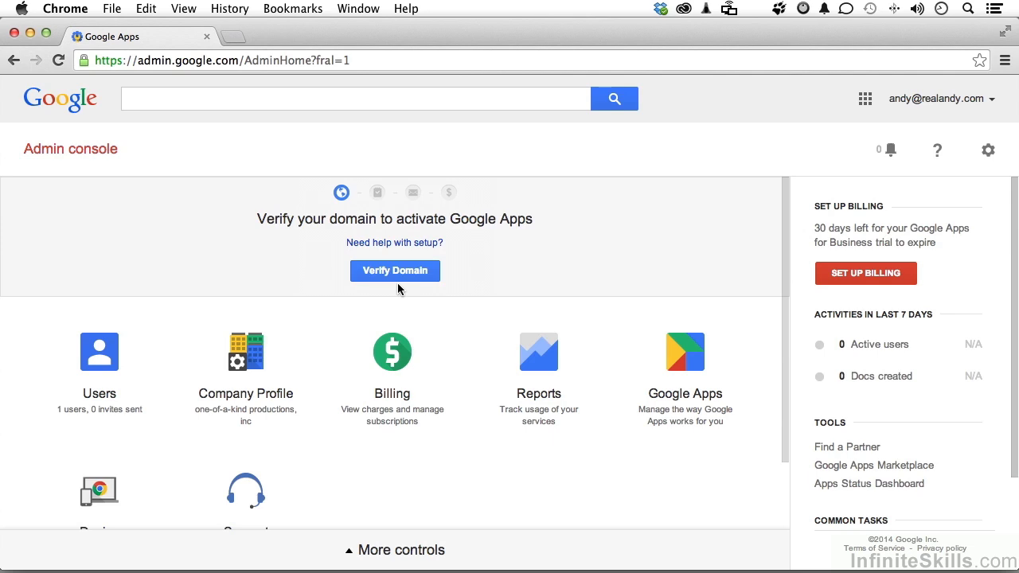
- Start ownership verification for realandy.com from the Verify Domain prompt
{"action": "left_click", "coordinate": [393, 269]}
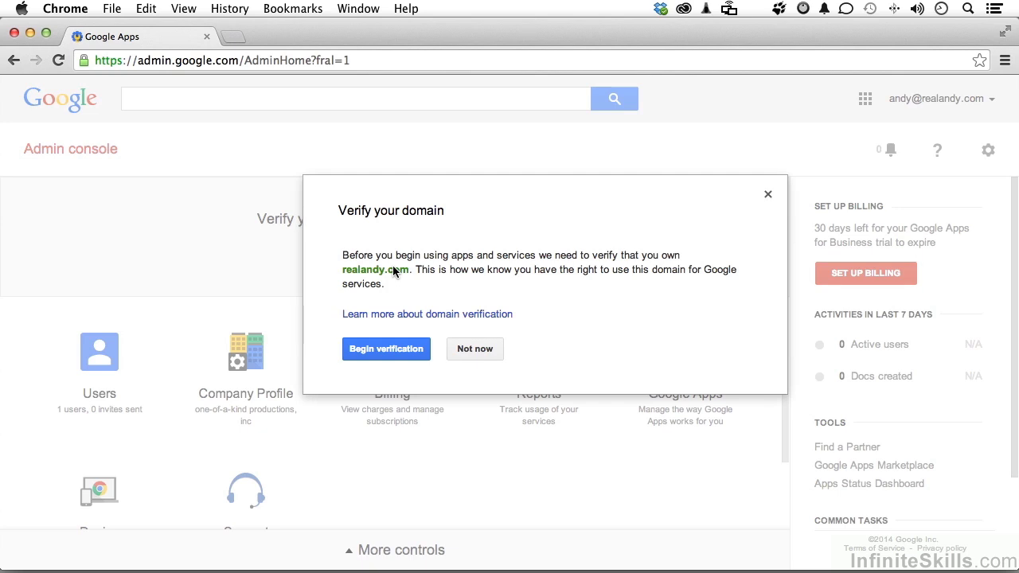
{"action": "left_click", "coordinate": [390, 351]}
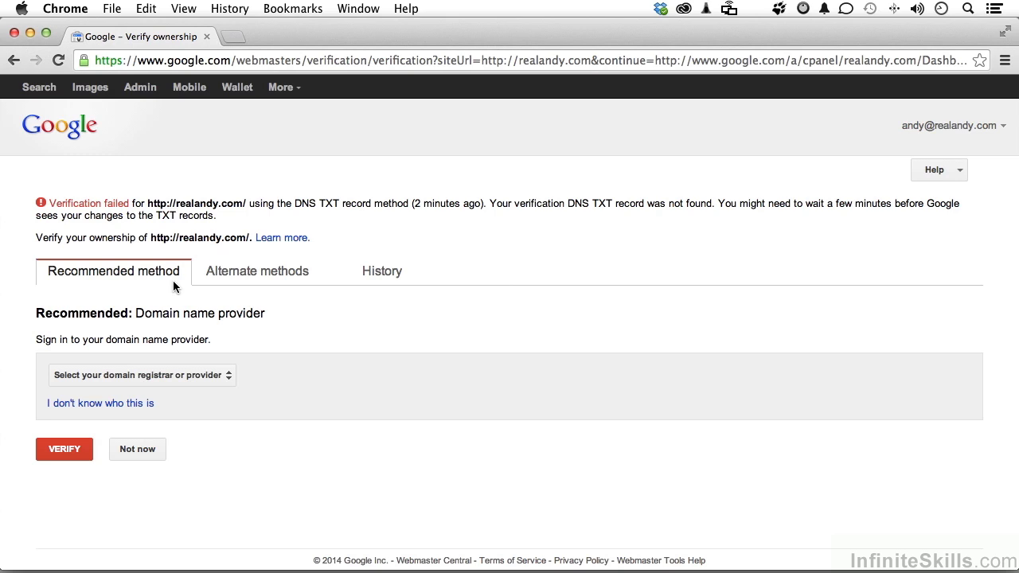
- Choose NetworkSolutions.com from the domain registrar or provider list
{"action": "left_click", "coordinate": [198, 380]}
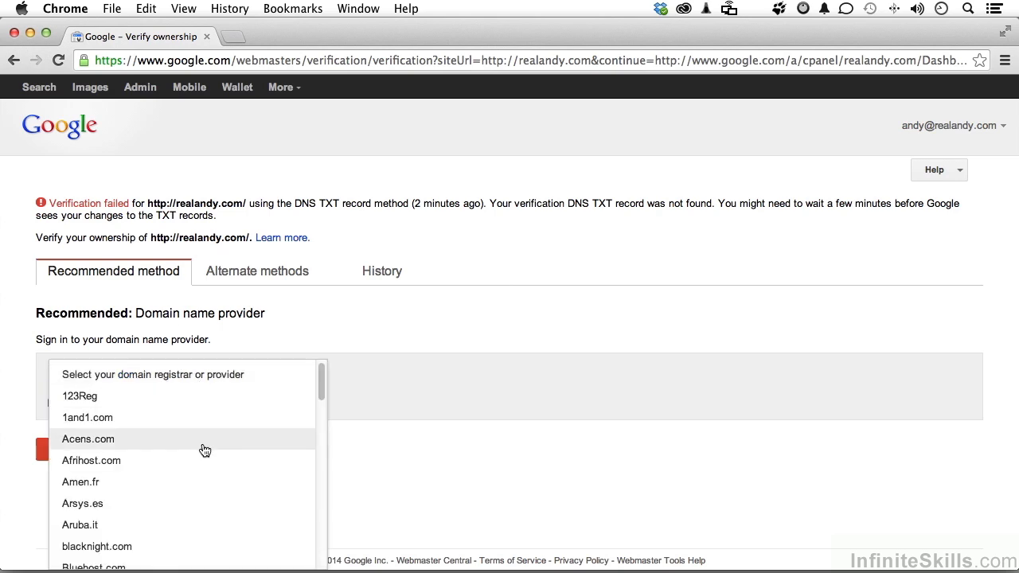
{"action": "scroll", "coordinate": [200, 448], "scroll_direction": "down", "scroll_amount": 5}
{"action": "scroll", "coordinate": [204, 451], "scroll_direction": "down", "scroll_amount": 6}
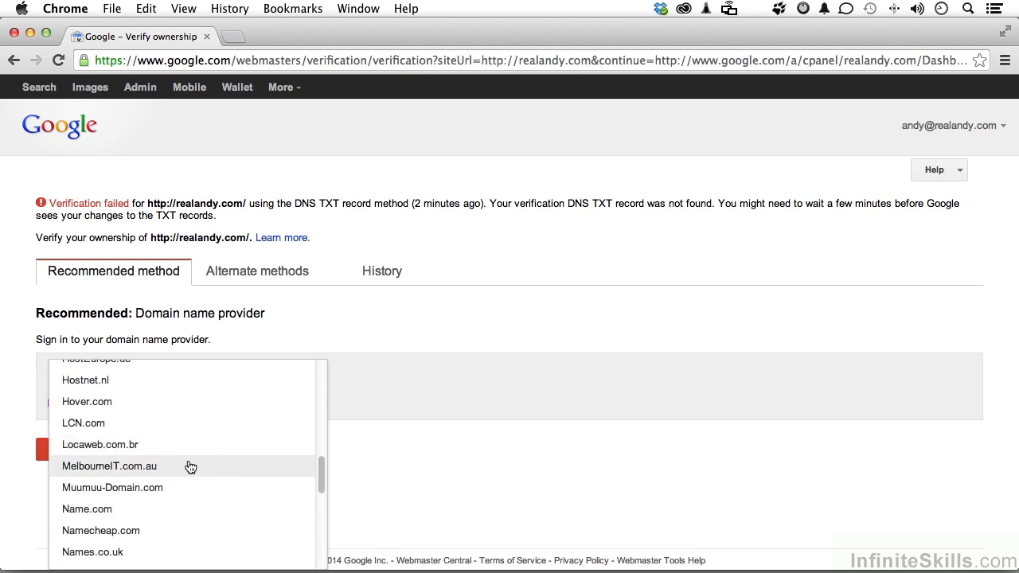
{"action": "scroll", "coordinate": [190, 466], "scroll_direction": "down", "scroll_amount": 4}
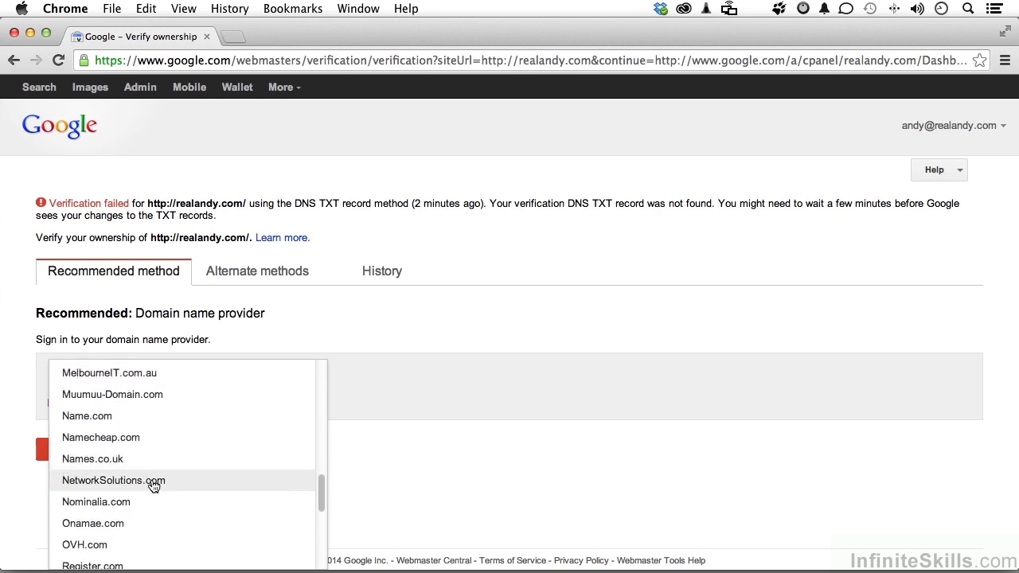
{"action": "left_click", "coordinate": [153, 481]}
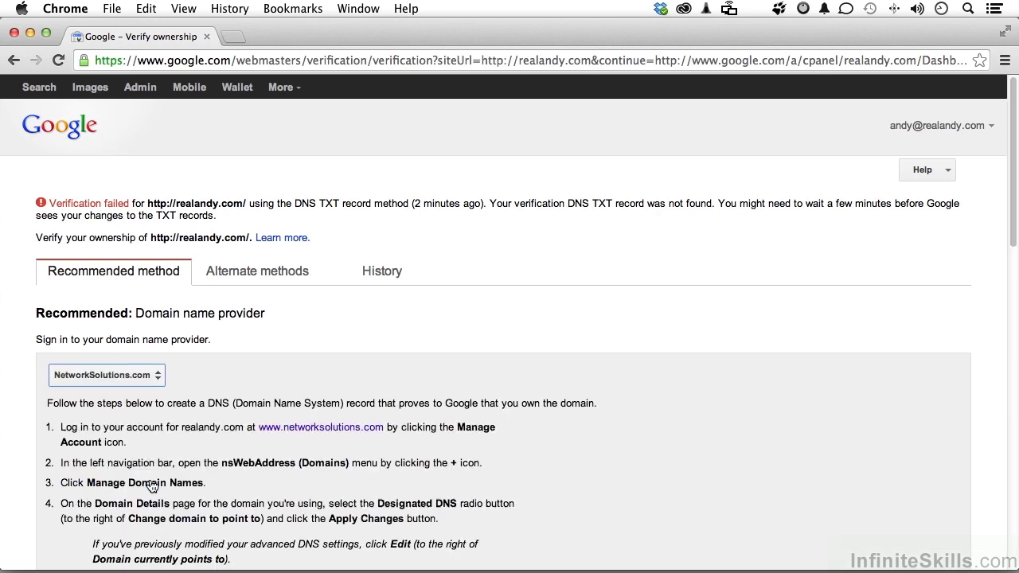
{"action": "scroll", "coordinate": [727, 419], "scroll_direction": "down", "scroll_amount": 5}
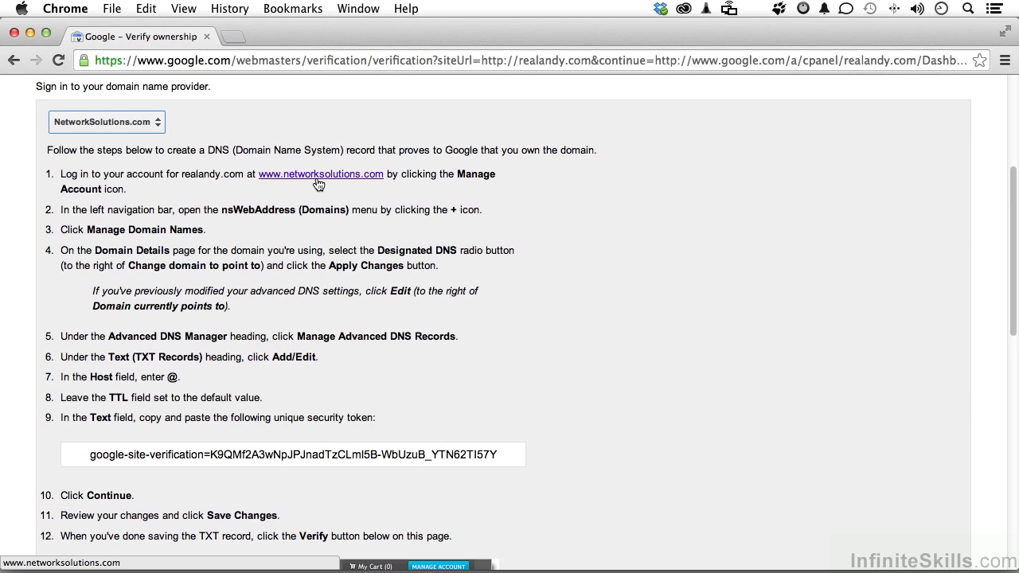
{"action": "left_click_drag", "start_coordinate": [88, 460], "coordinate": [509, 453]}
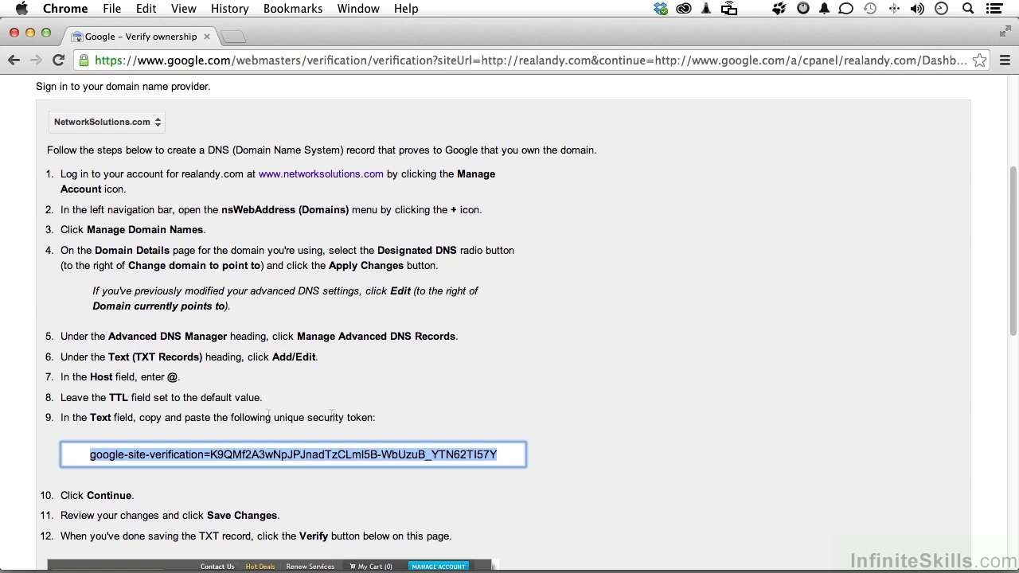
{"action": "left_click", "coordinate": [443, 401]}
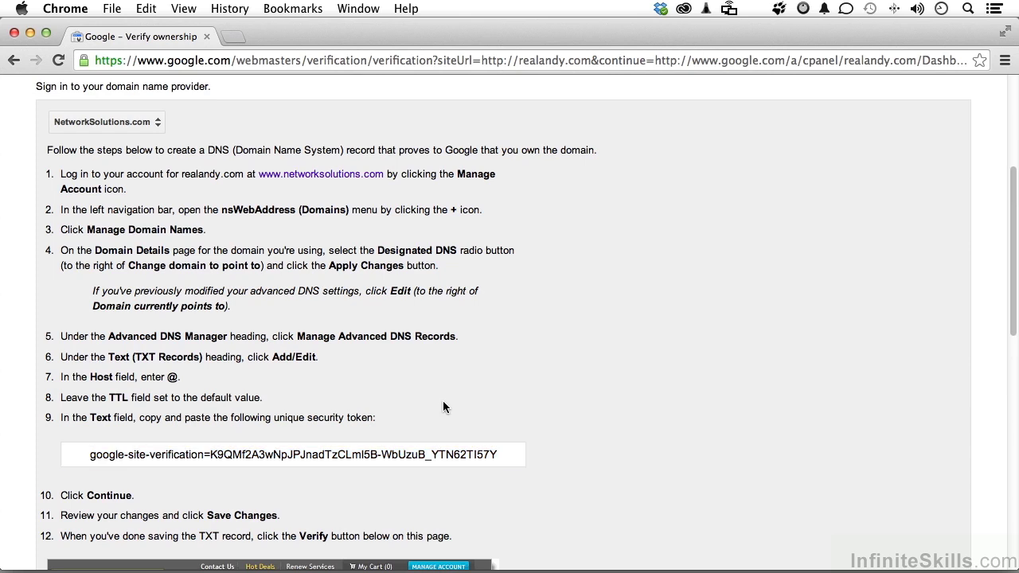
{"action": "left_click", "coordinate": [310, 176]}
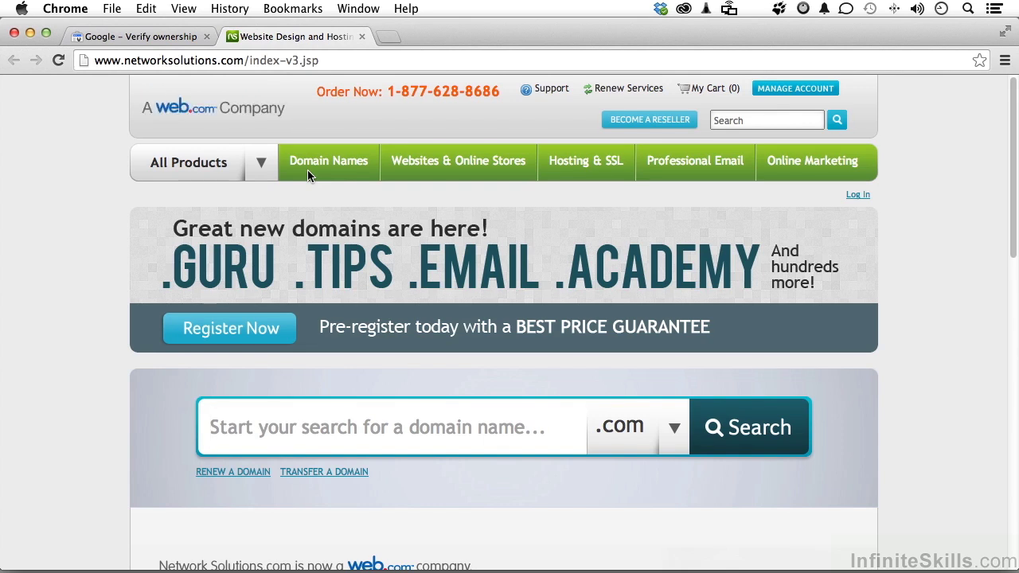
{"action": "left_click", "coordinate": [362, 37]}
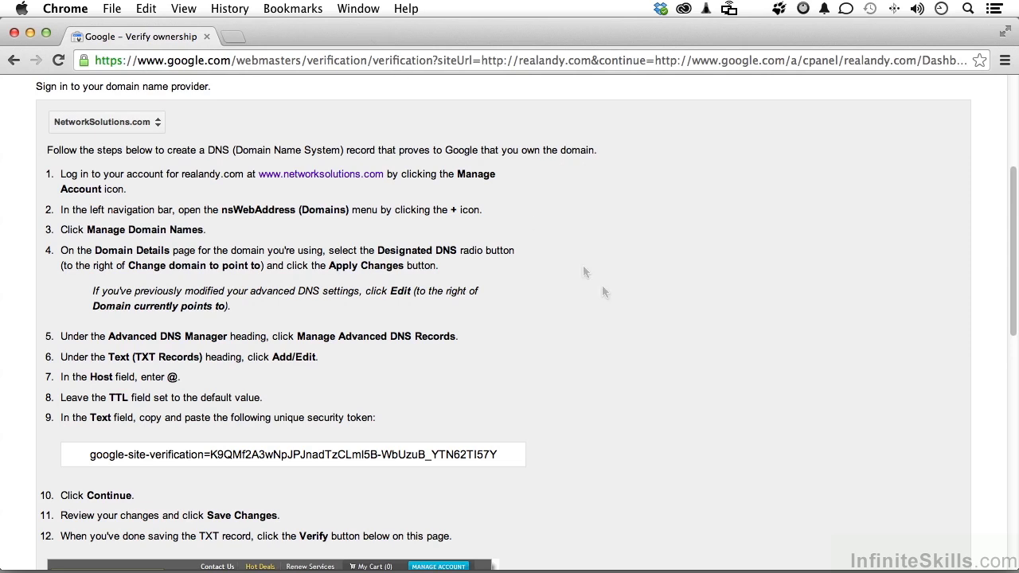
{"action": "scroll", "coordinate": [611, 299], "scroll_direction": "down", "scroll_amount": 2}
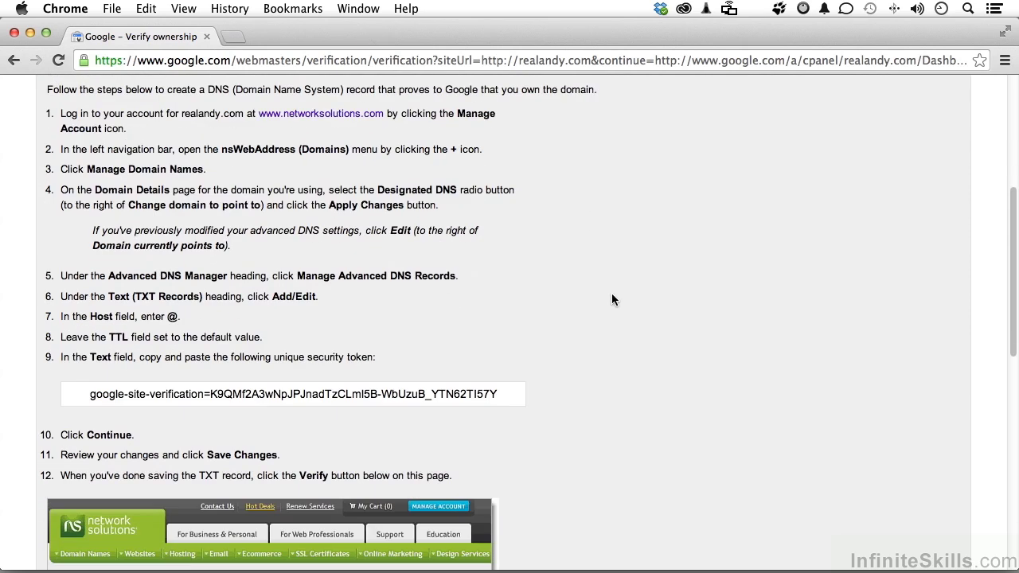
{"action": "scroll", "coordinate": [611, 299], "scroll_direction": "down", "scroll_amount": 5}
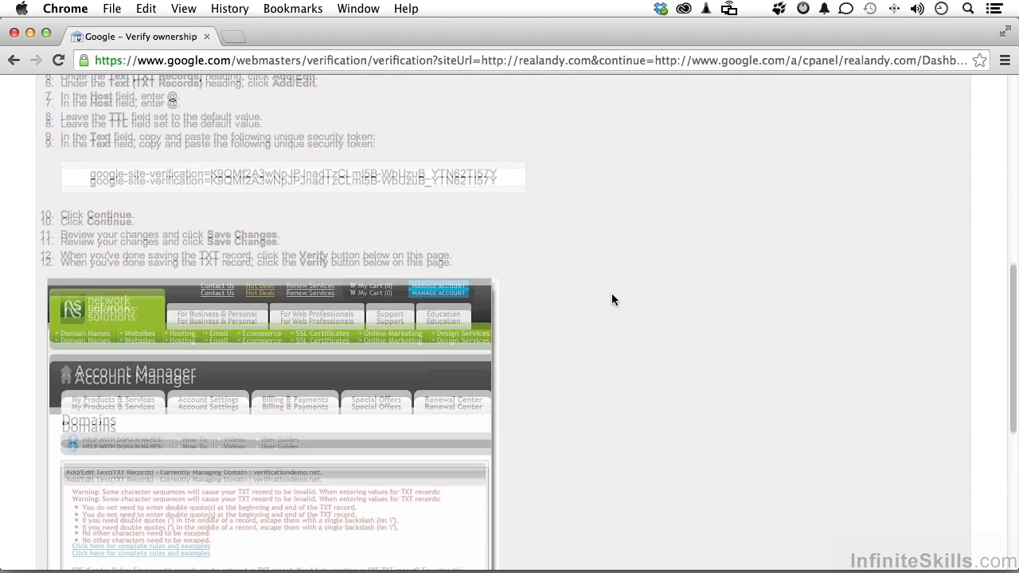
{"action": "scroll", "coordinate": [611, 299], "scroll_direction": "up", "scroll_amount": 10}
{"action": "scroll", "coordinate": [611, 299], "scroll_direction": "up", "scroll_amount": 2}
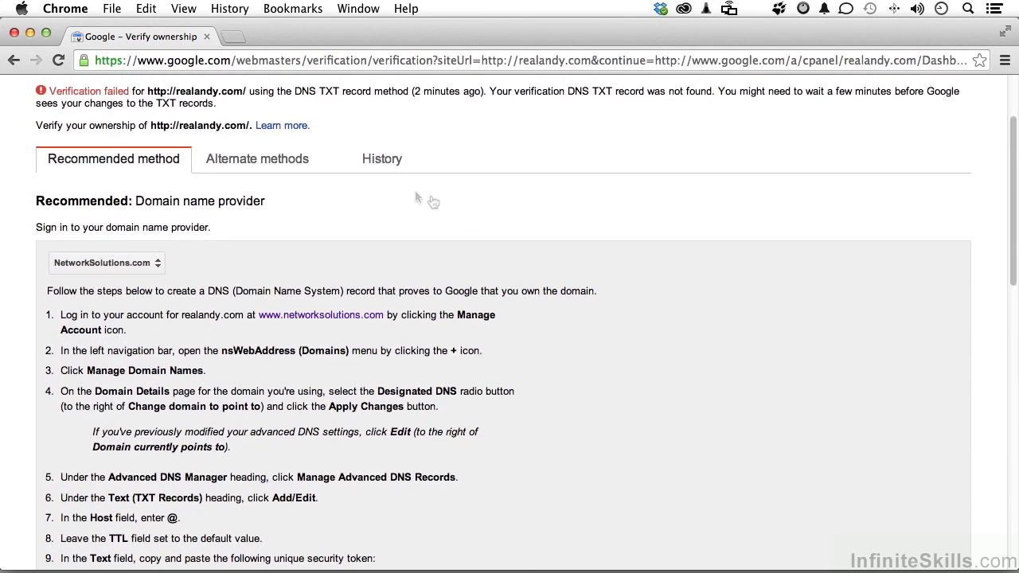
- Pick the HTML tag method under Alternate methods and select the site-verification meta tag
{"action": "left_click", "coordinate": [264, 163]}
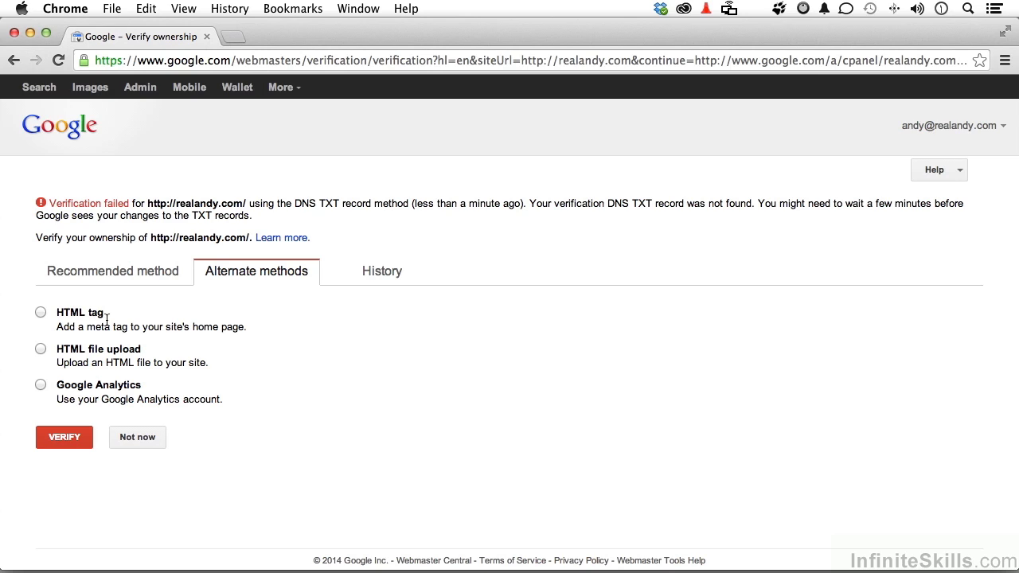
{"action": "left_click", "coordinate": [38, 314]}
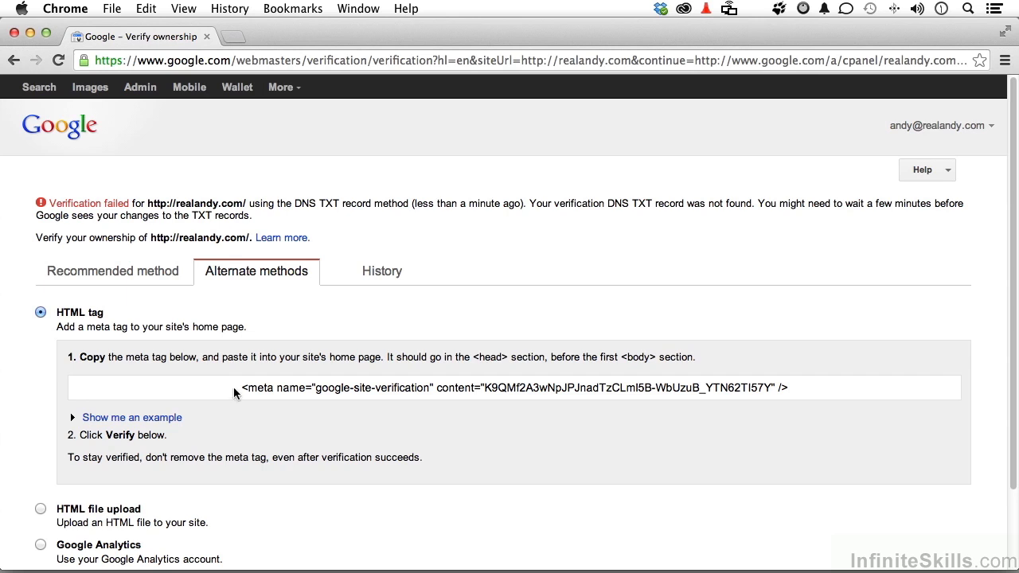
{"action": "left_click_drag", "start_coordinate": [233, 387], "coordinate": [803, 385]}
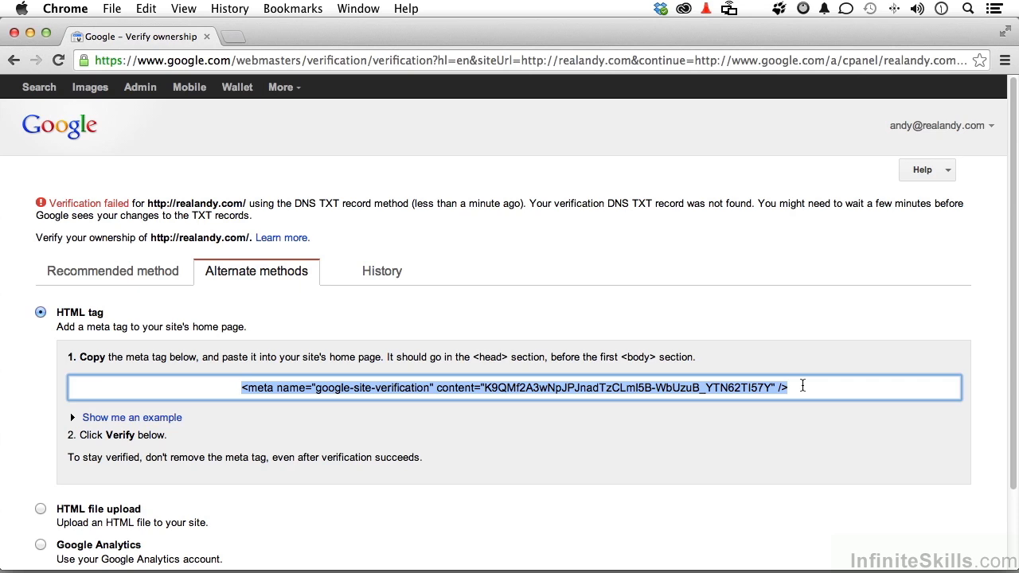
{"action": "left_click", "coordinate": [778, 340]}
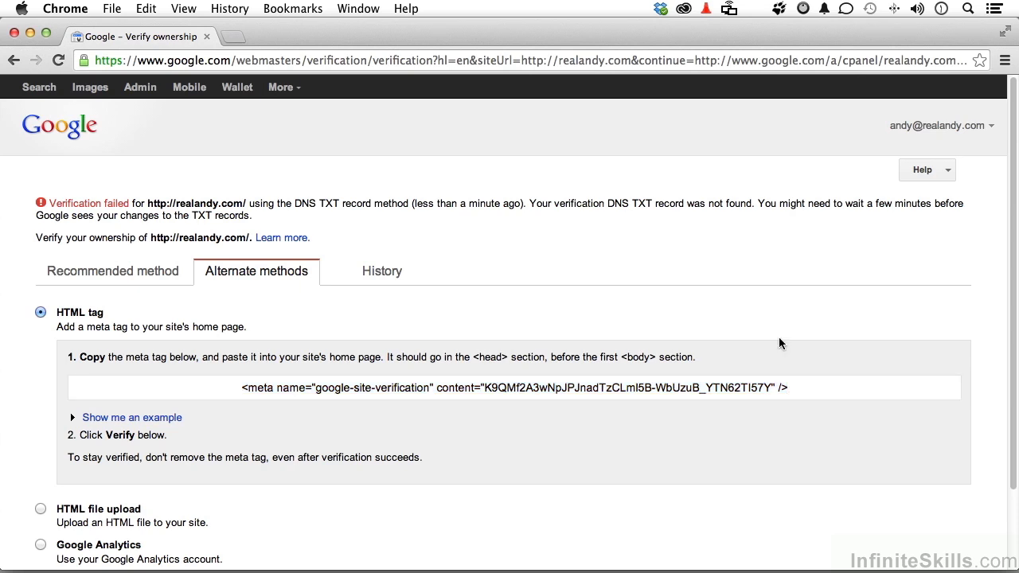
{"action": "scroll", "coordinate": [779, 343], "scroll_direction": "down", "scroll_amount": 3}
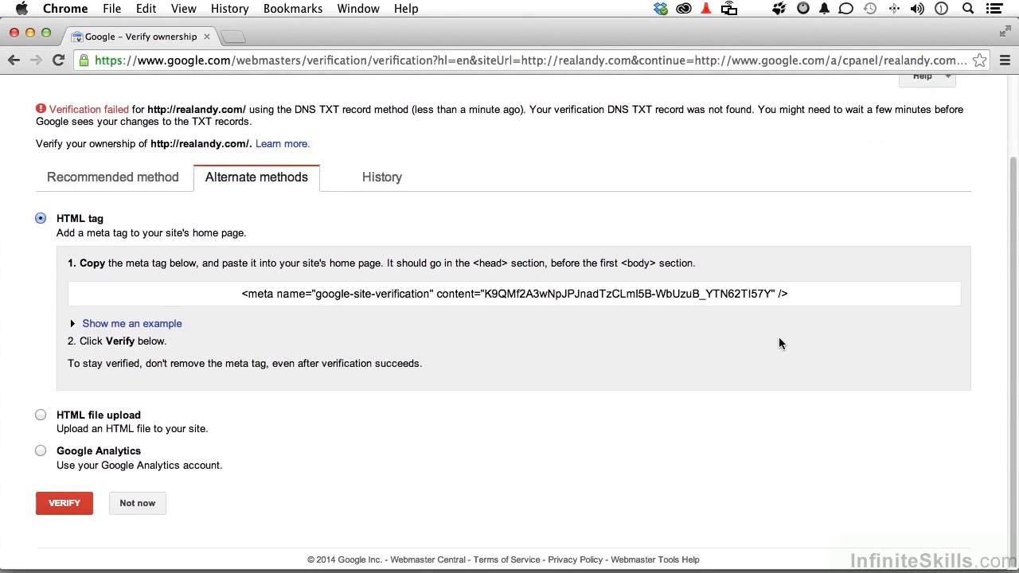
- Try the meta tag verification, which fails, then choose Not now to return
{"action": "left_click", "coordinate": [54, 509]}
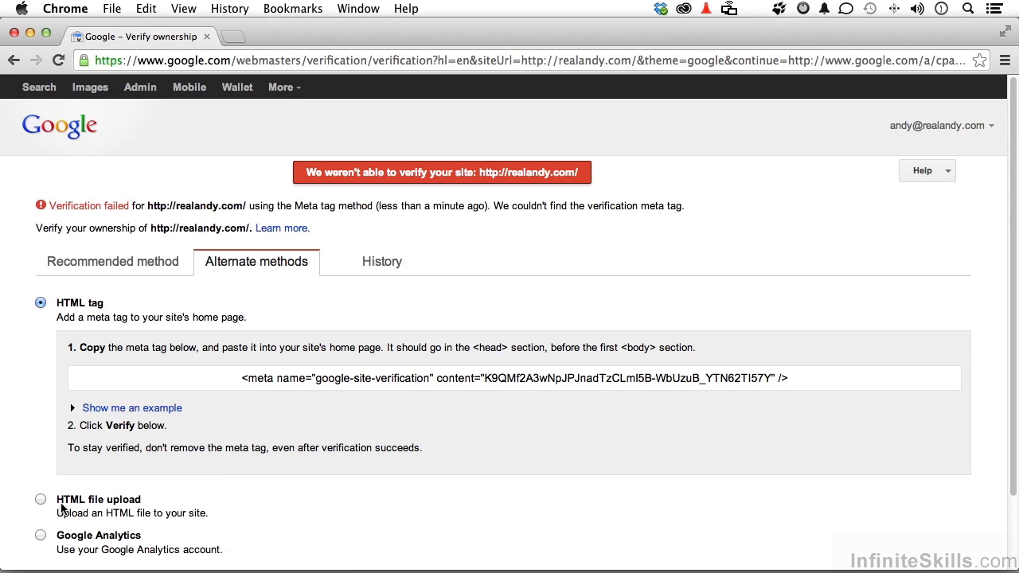
{"action": "scroll", "coordinate": [62, 508], "scroll_direction": "down", "scroll_amount": 3}
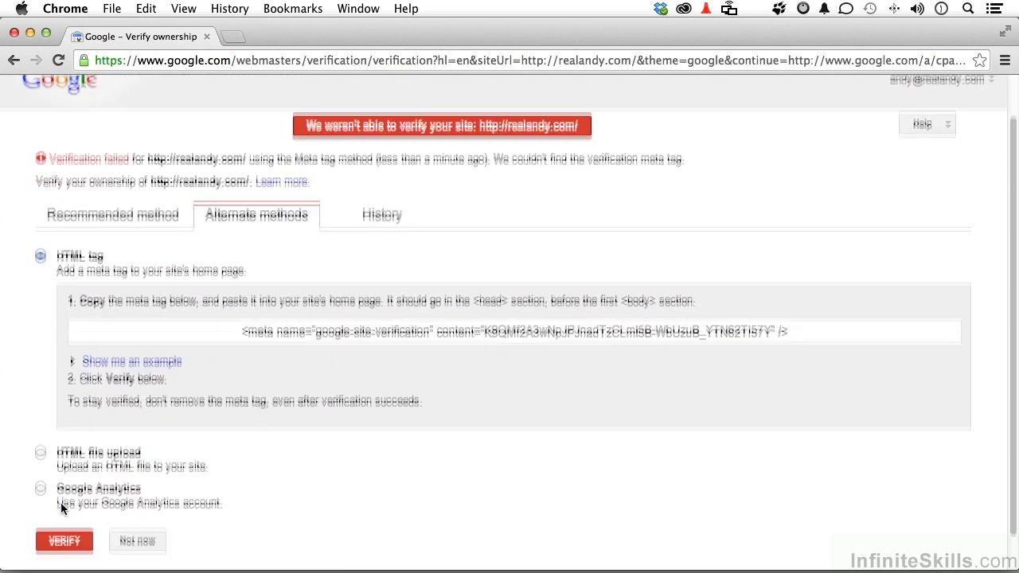
{"action": "left_click", "coordinate": [137, 505]}
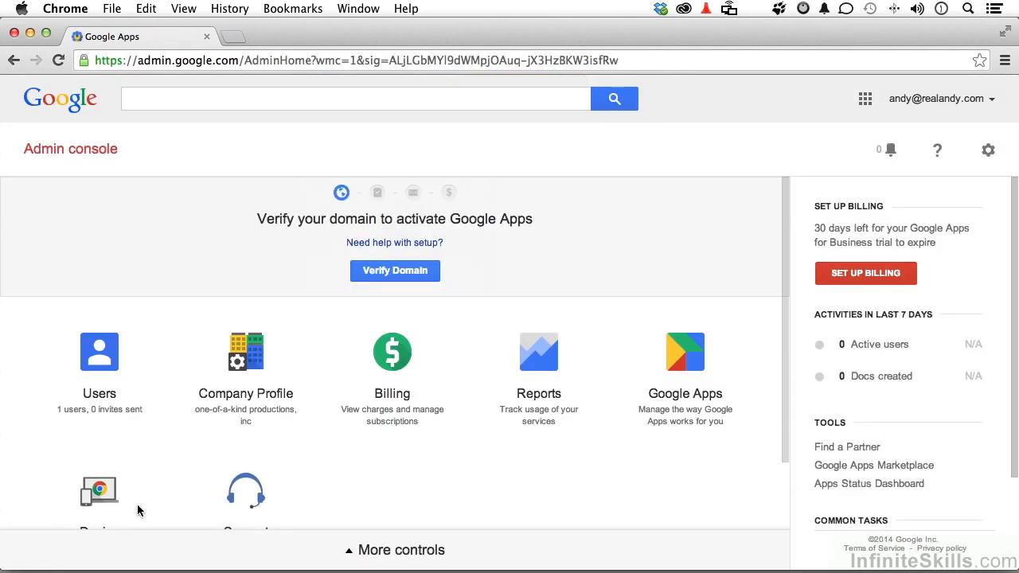
{"action": "scroll", "coordinate": [137, 504], "scroll_direction": "down", "scroll_amount": 2}
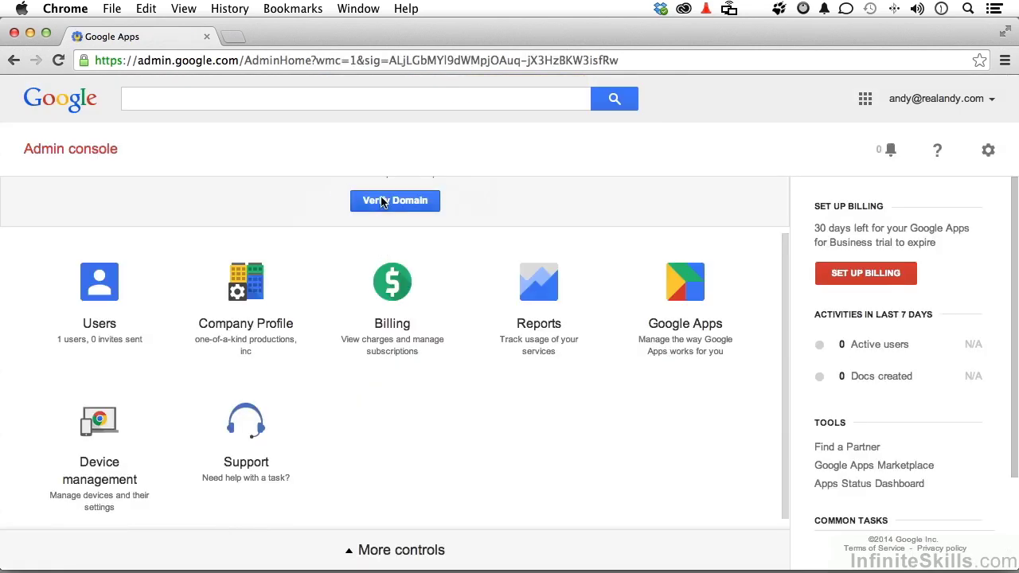